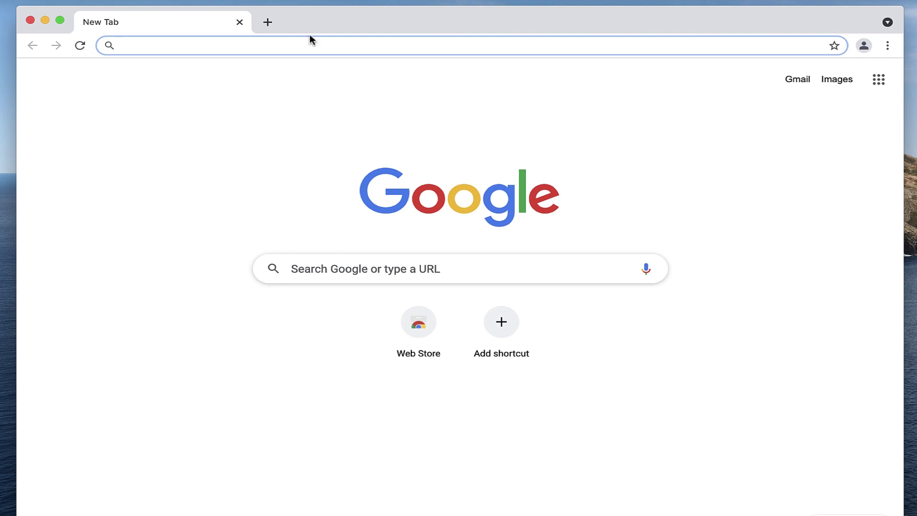
Search Google for 'metamask'
{"action": "type", "text": "metamask"}
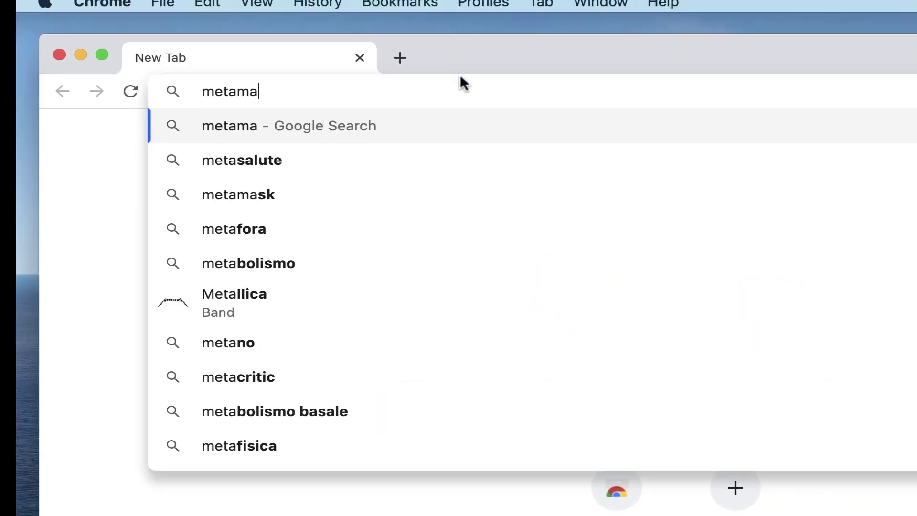
{"action": "key", "text": "Return"}
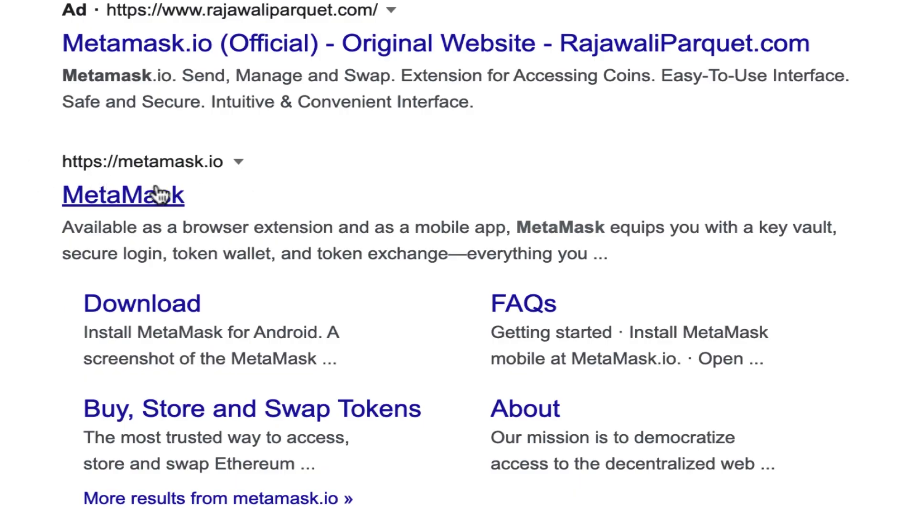
Open metamask.io, go to its Download page, and choose Install MetaMask for Chrome
{"action": "left_click", "coordinate": [130, 198]}
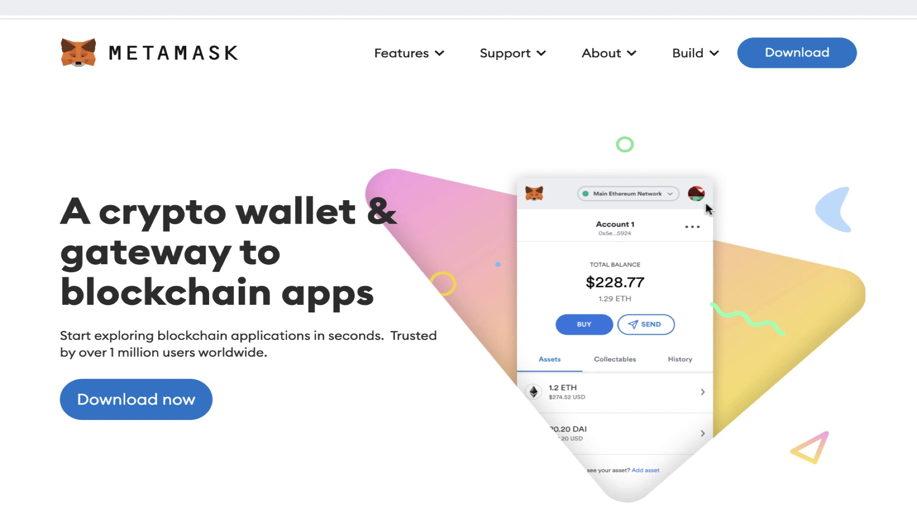
{"action": "left_click", "coordinate": [806, 69]}
{"action": "mouse_move", "coordinate": [421, 85]}
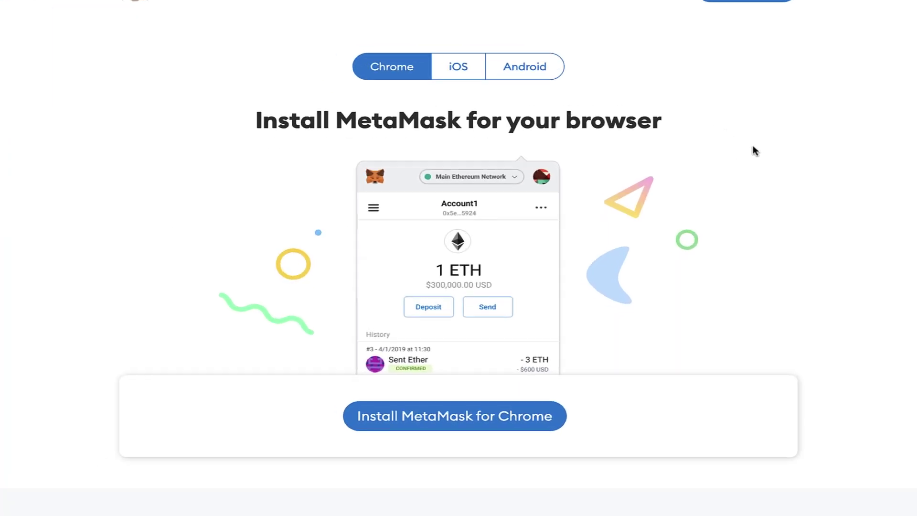
{"action": "left_click", "coordinate": [487, 425]}
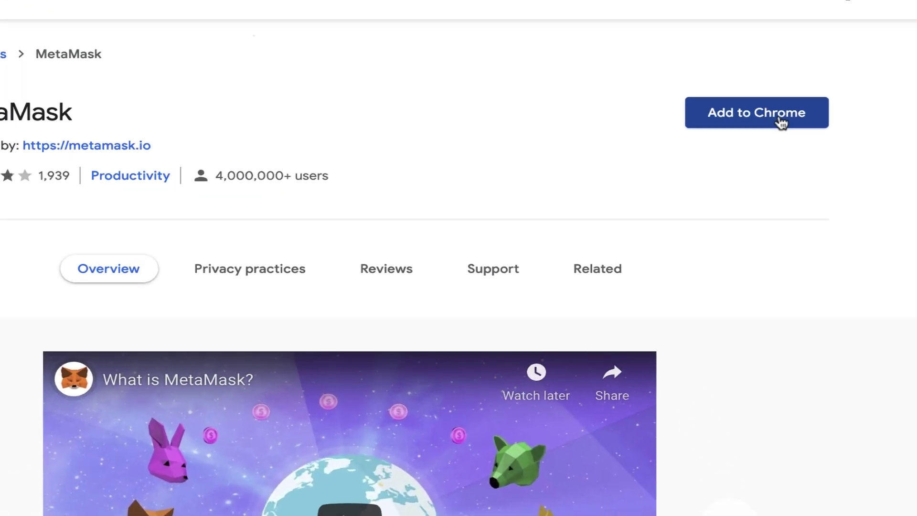
Add the MetaMask extension to Chrome and confirm with Add extension
{"action": "left_click", "coordinate": [717, 139]}
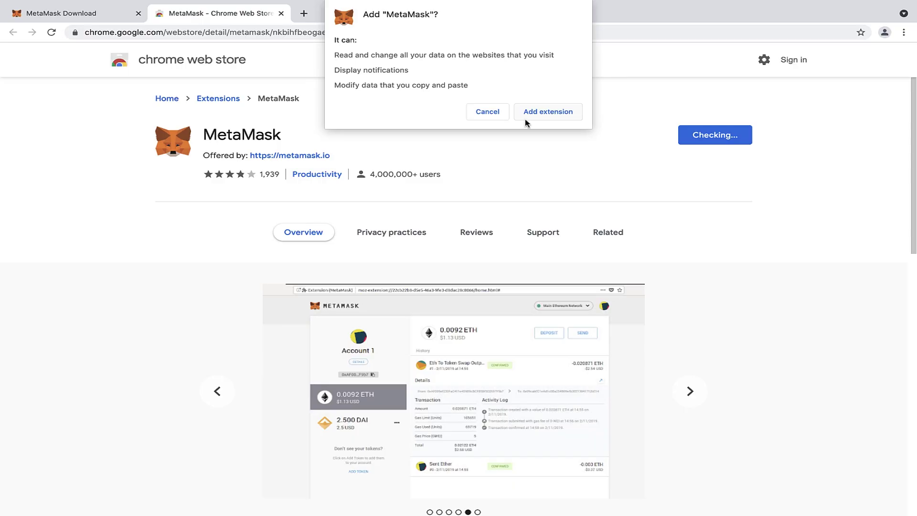
{"action": "left_click", "coordinate": [526, 119]}
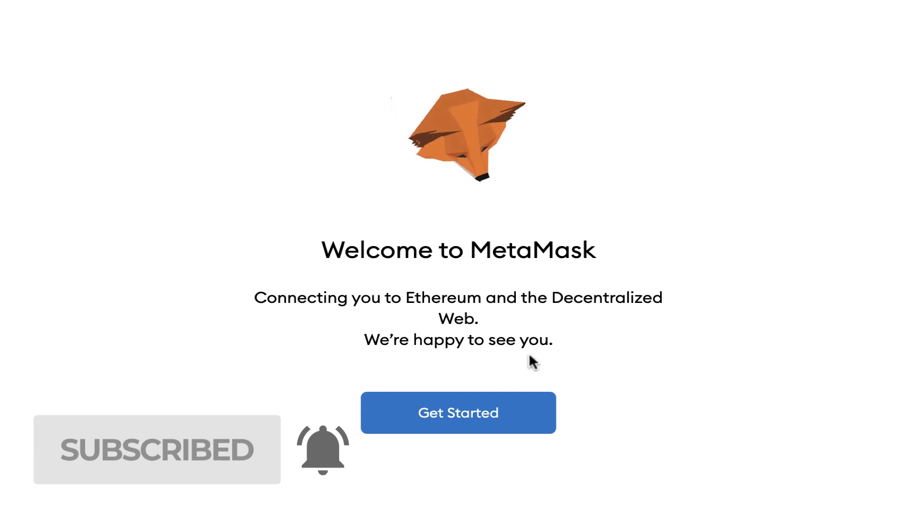
Choose Get Started on the Welcome to MetaMask page
{"action": "left_click", "coordinate": [466, 414]}
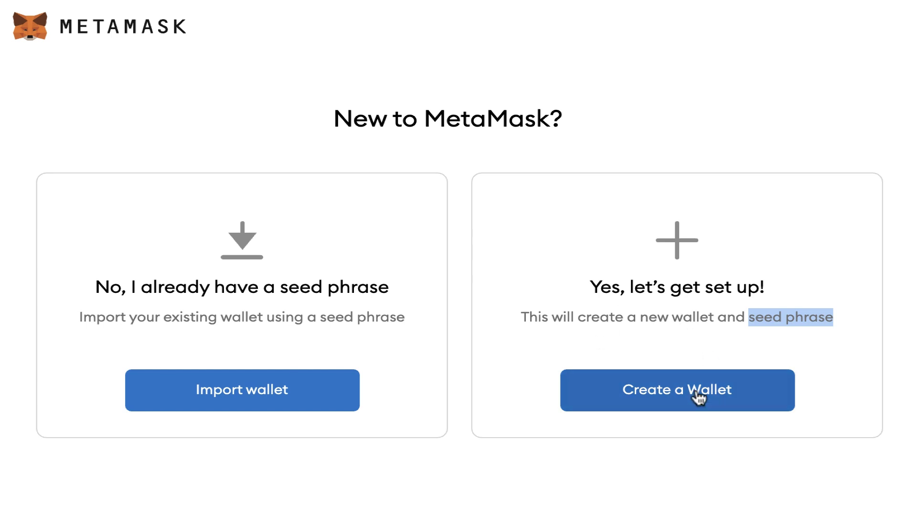
Choose Create a Wallet, then No Thanks to usage data collection
{"action": "left_click", "coordinate": [723, 403]}
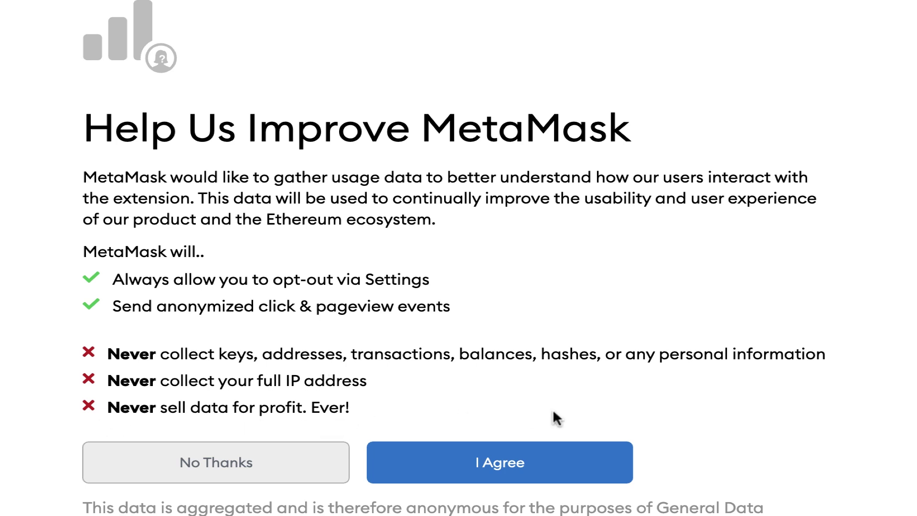
{"action": "left_click", "coordinate": [170, 480]}
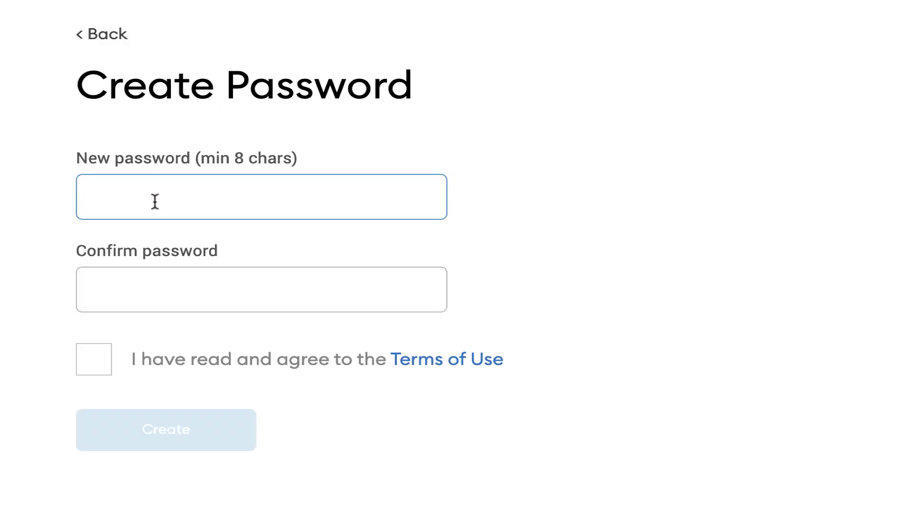
Enter the wallet password and accept the Terms of Use
{"action": "type", "text": "••"}
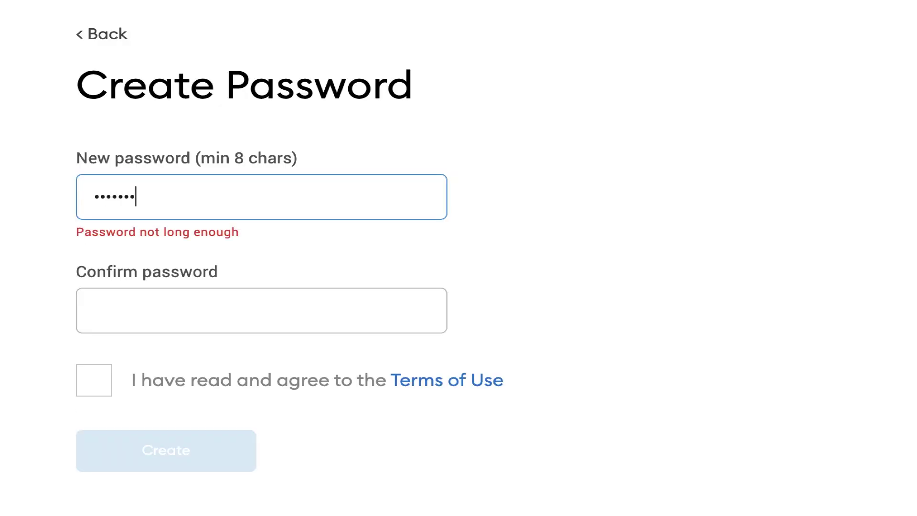
{"action": "type", "text": "•"}
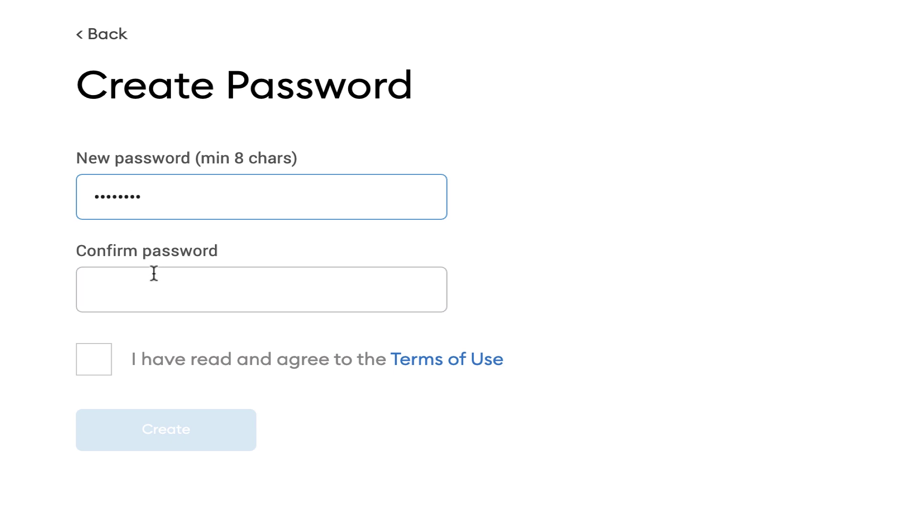
{"action": "type", "text": "••"}
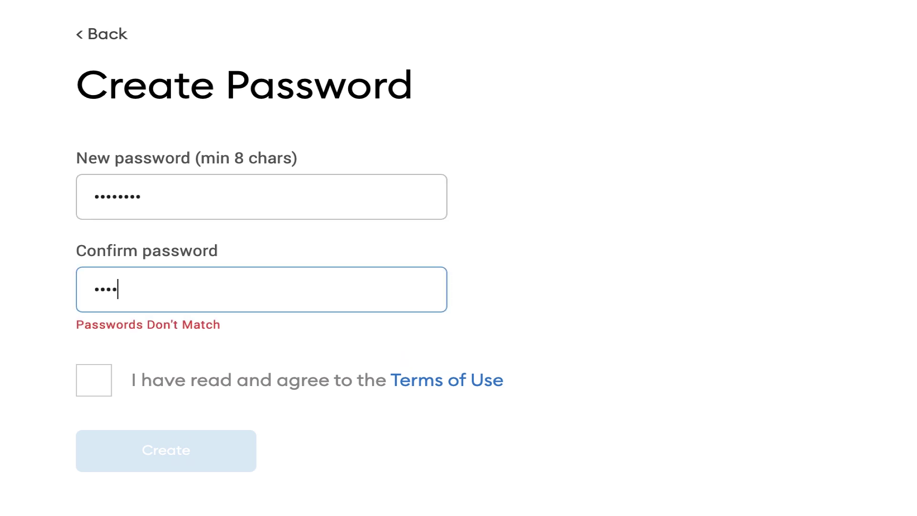
{"action": "type", "text": "••••••"}
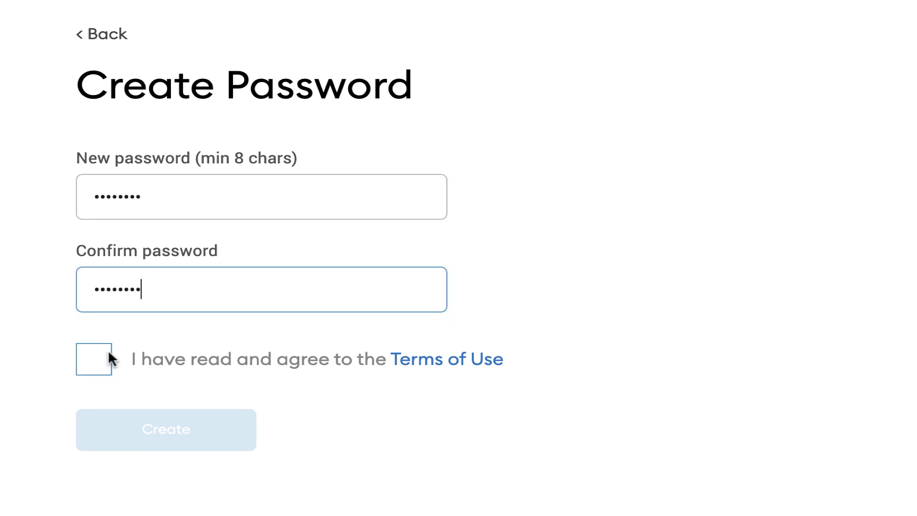
{"action": "left_click", "coordinate": [93, 365]}
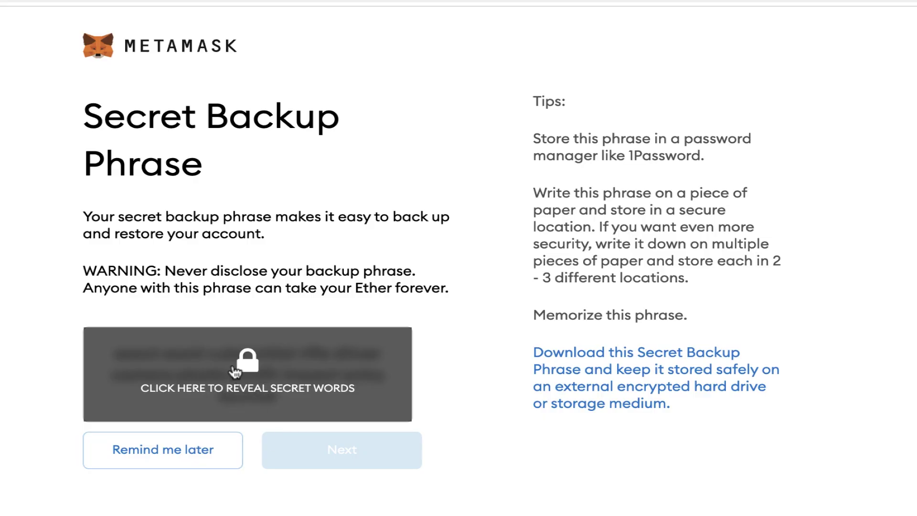
Reveal the twelve secret backup words and select them
{"action": "left_click", "coordinate": [235, 372]}
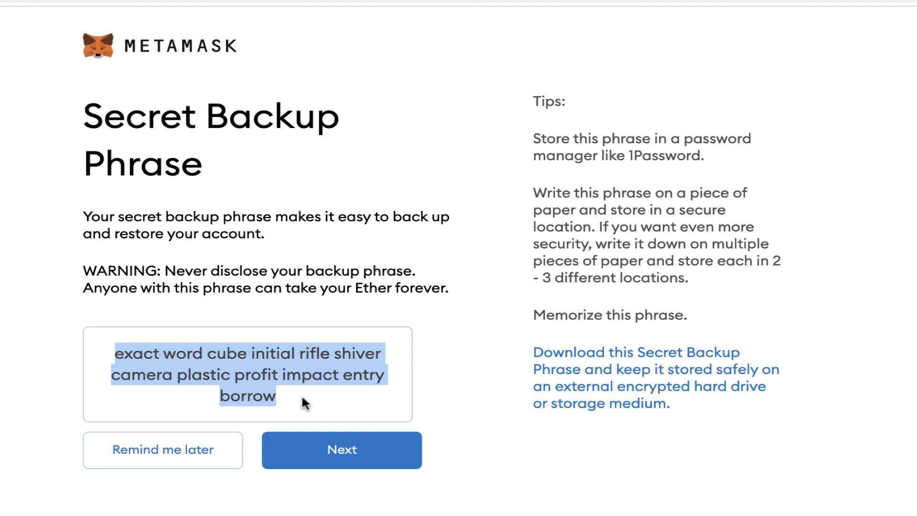
{"action": "mouse_move", "coordinate": [302, 394]}
{"action": "left_mouse_down"}
{"action": "mouse_move", "coordinate": [230, 394]}
{"action": "mouse_move", "coordinate": [265, 375]}
{"action": "mouse_move", "coordinate": [291, 380]}
{"action": "left_mouse_up"}
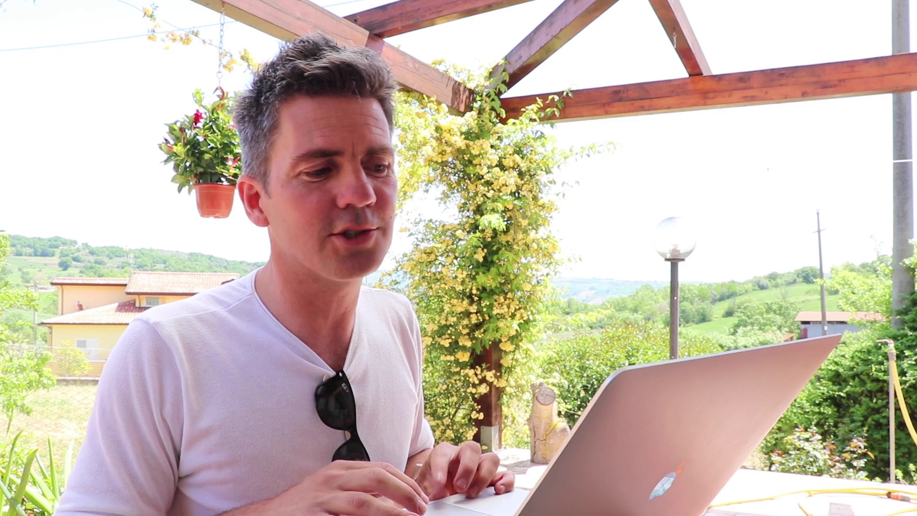
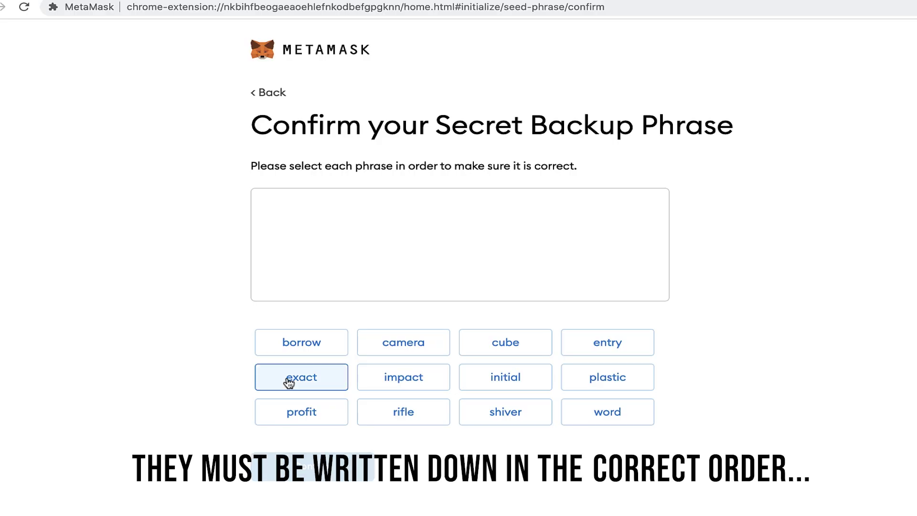
Place the first ten backup-phrase words in their original order
{"action": "left_click", "coordinate": [291, 380]}
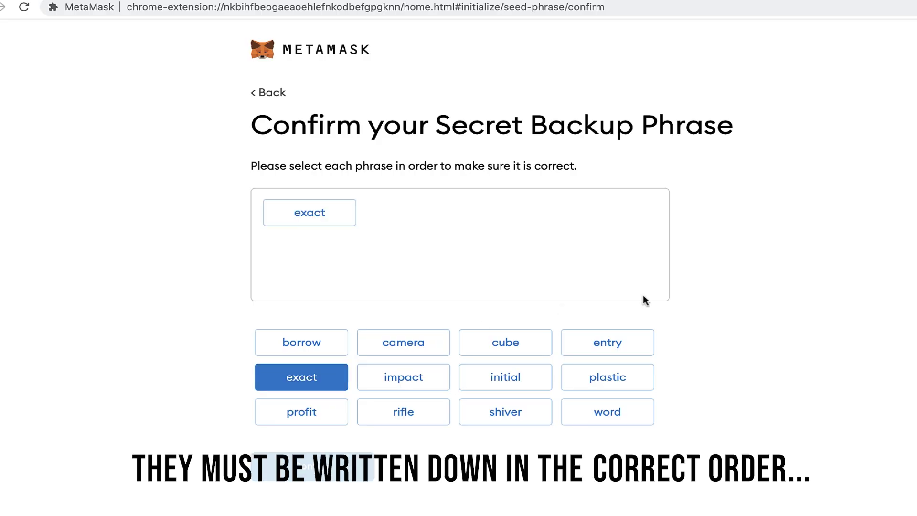
{"action": "left_click", "coordinate": [620, 424]}
{"action": "left_click", "coordinate": [515, 346]}
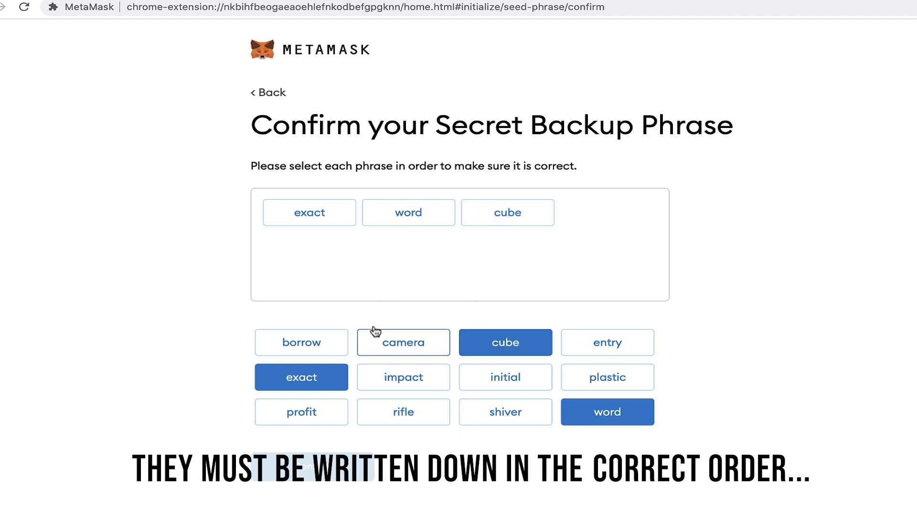
{"action": "left_click", "coordinate": [520, 390]}
{"action": "left_click", "coordinate": [411, 416]}
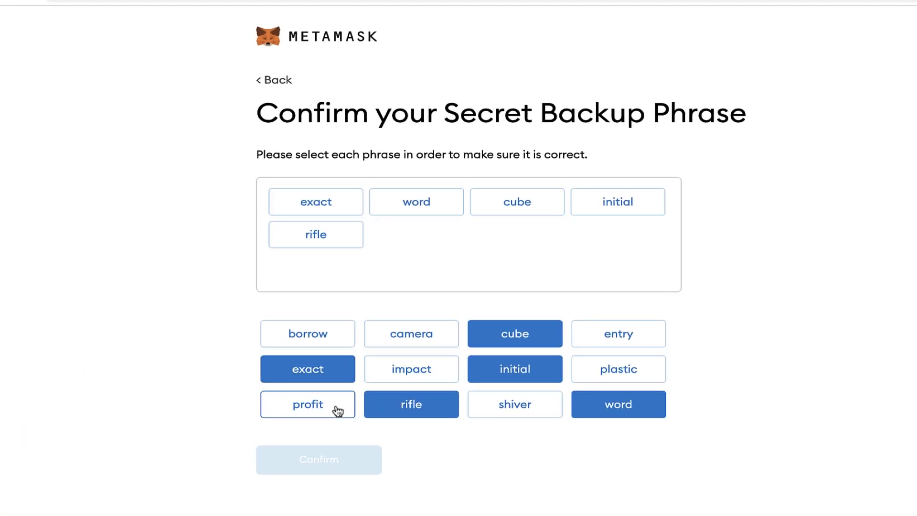
{"action": "left_click", "coordinate": [535, 411]}
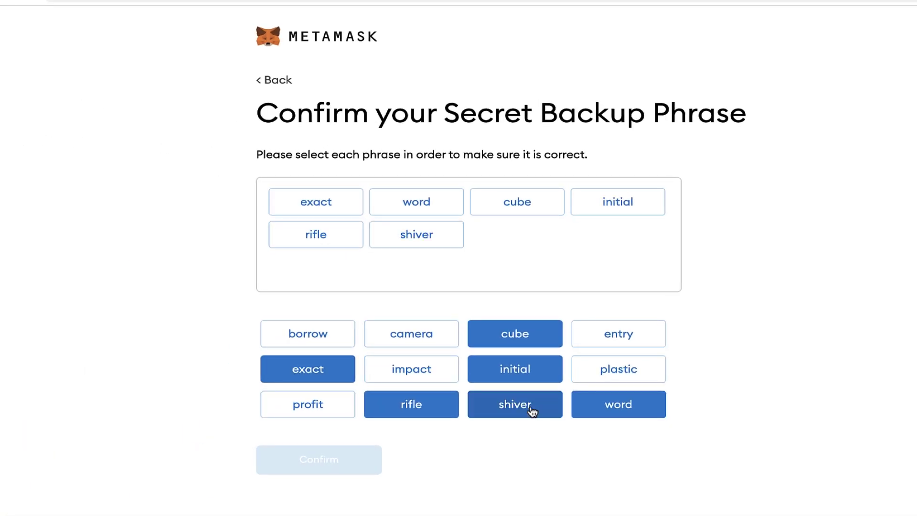
{"action": "left_click", "coordinate": [434, 343]}
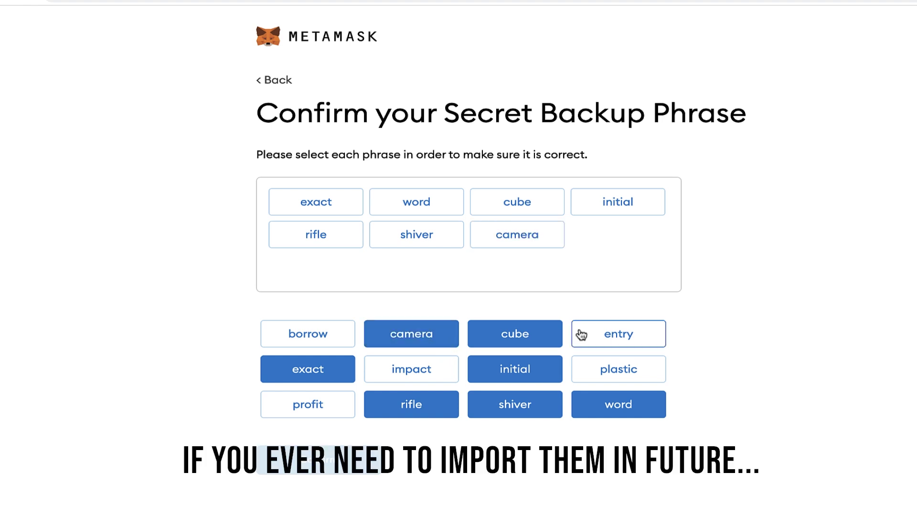
{"action": "left_click", "coordinate": [631, 378]}
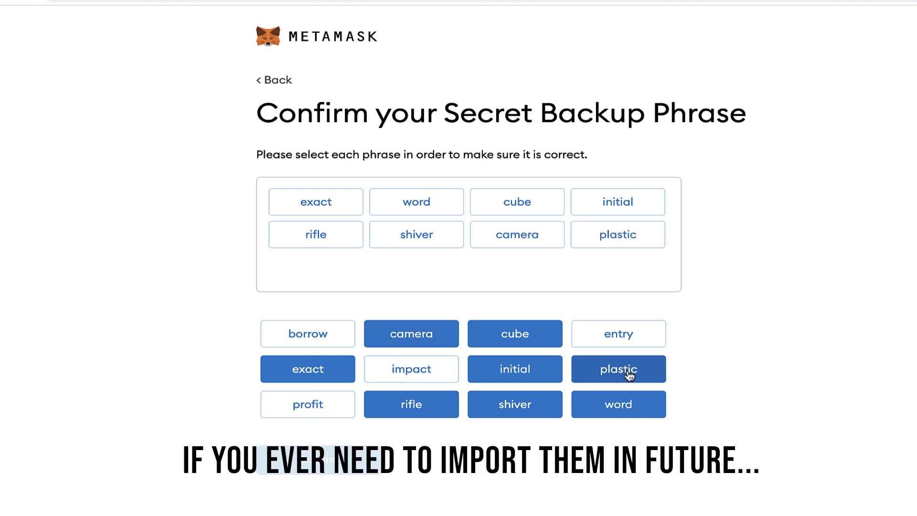
{"action": "left_click", "coordinate": [334, 417]}
{"action": "left_click", "coordinate": [441, 376]}
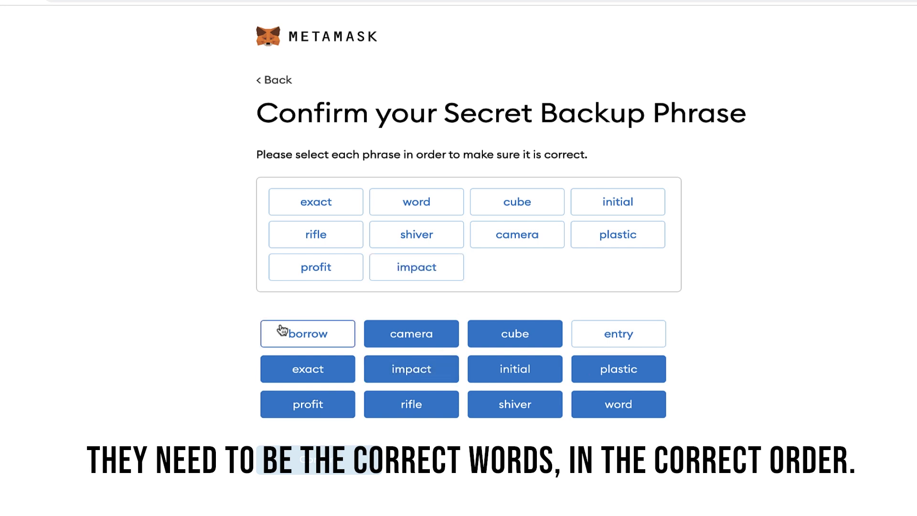
Add the last two words, then remove and re-add them in the correct order
{"action": "left_click", "coordinate": [328, 336]}
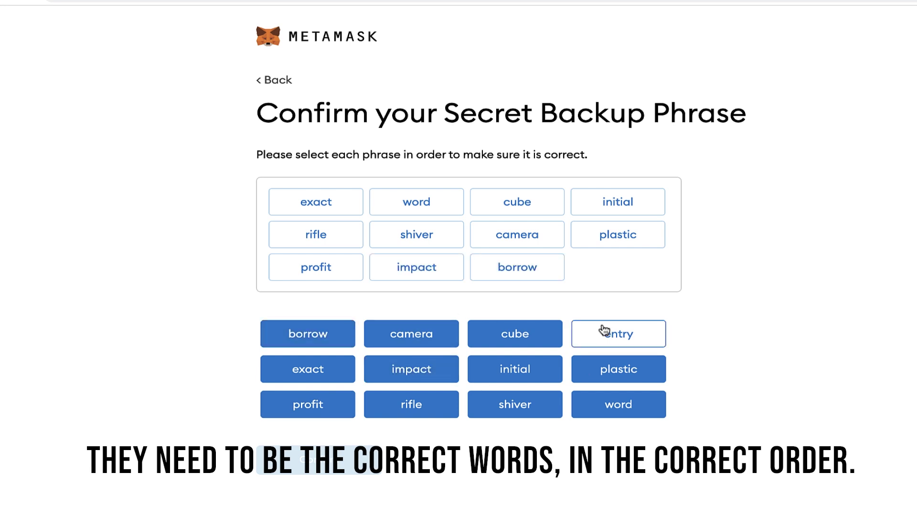
{"action": "left_click", "coordinate": [619, 336]}
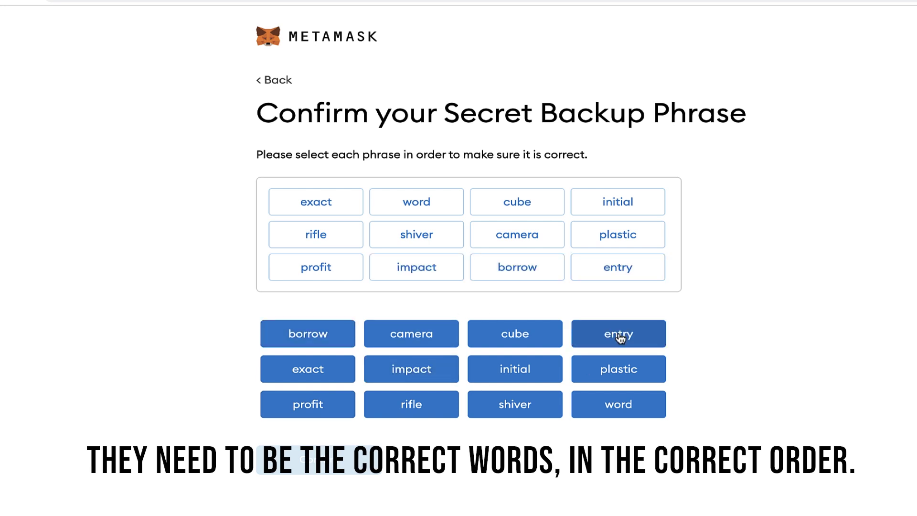
{"action": "left_click", "coordinate": [351, 336]}
{"action": "left_click", "coordinate": [626, 339]}
{"action": "left_click", "coordinate": [643, 339]}
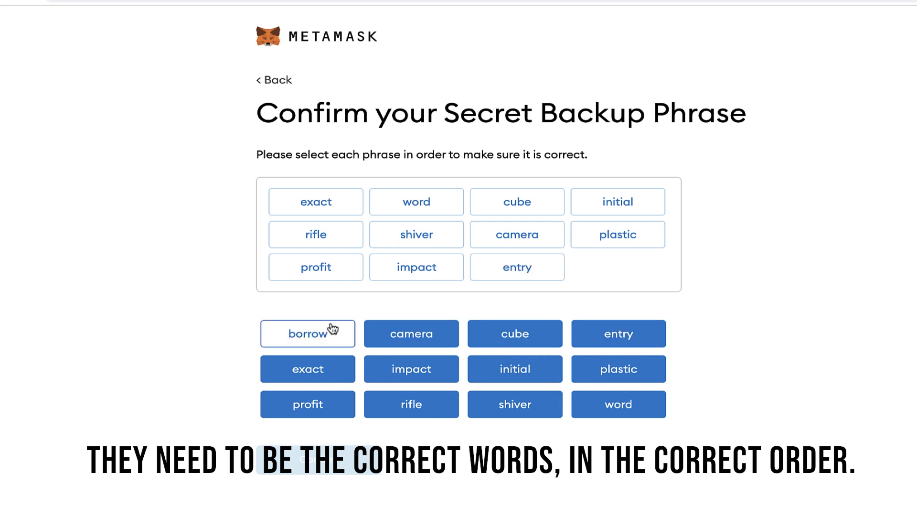
{"action": "left_click", "coordinate": [337, 332]}
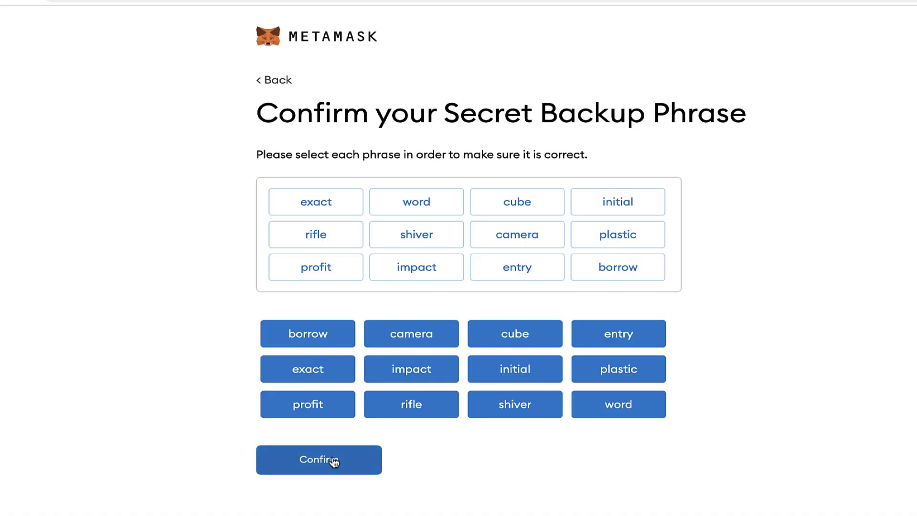
Confirm the completed twelve-word backup phrase
{"action": "left_click", "coordinate": [333, 460]}
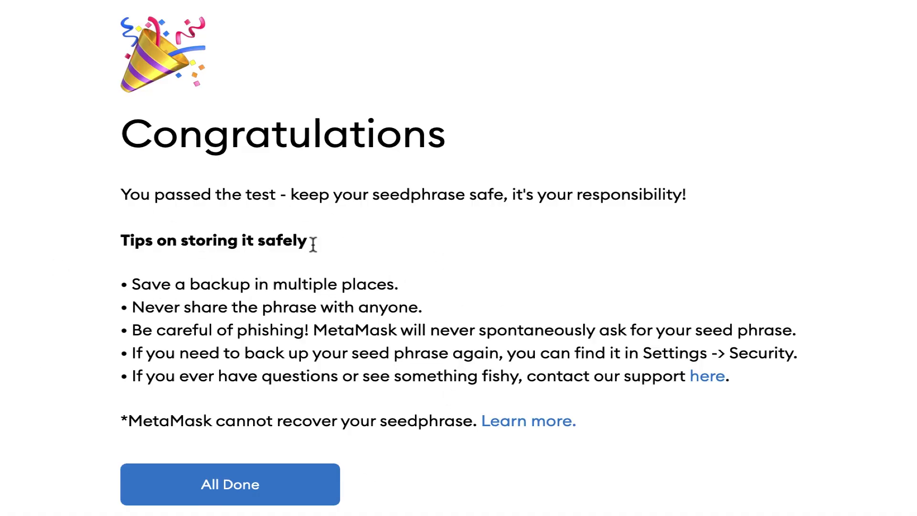
Finish setup, open MetaMask from the Extensions menu and dismiss What's new
{"action": "left_click", "coordinate": [237, 497]}
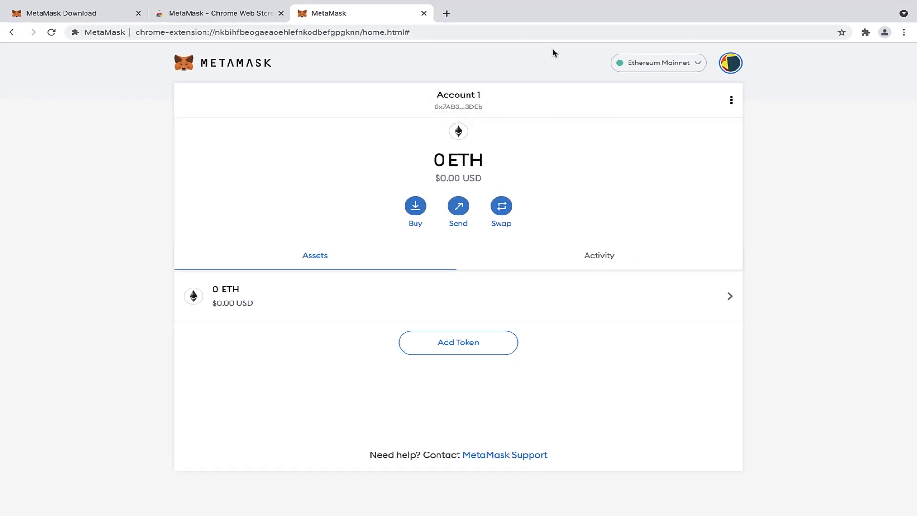
{"action": "left_click", "coordinate": [866, 33]}
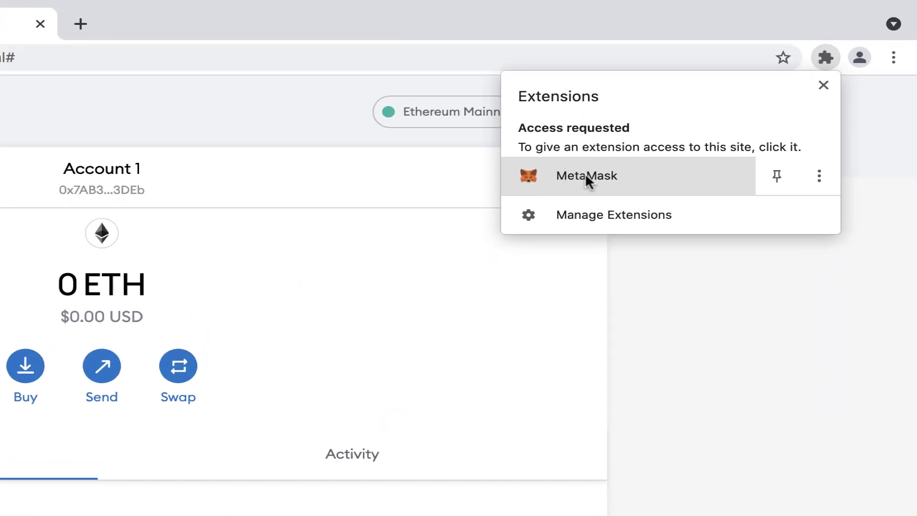
{"action": "left_click", "coordinate": [587, 177]}
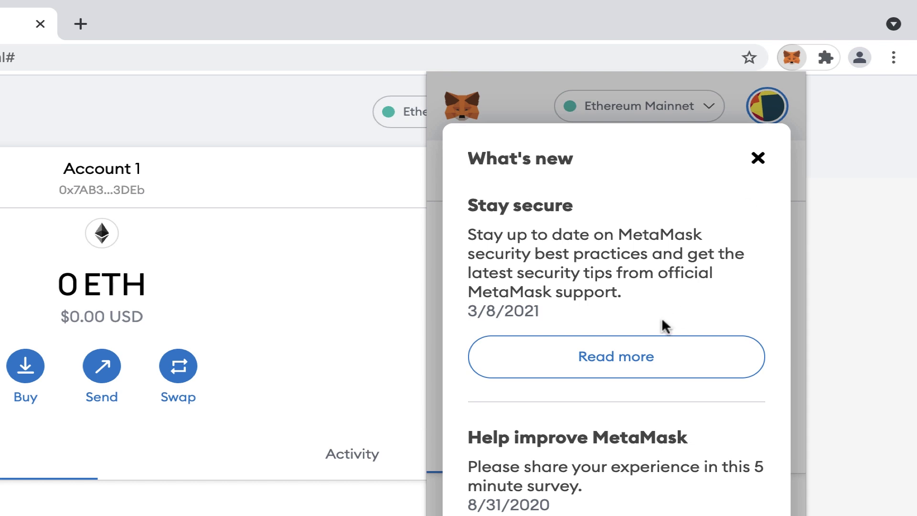
{"action": "left_click", "coordinate": [757, 162]}
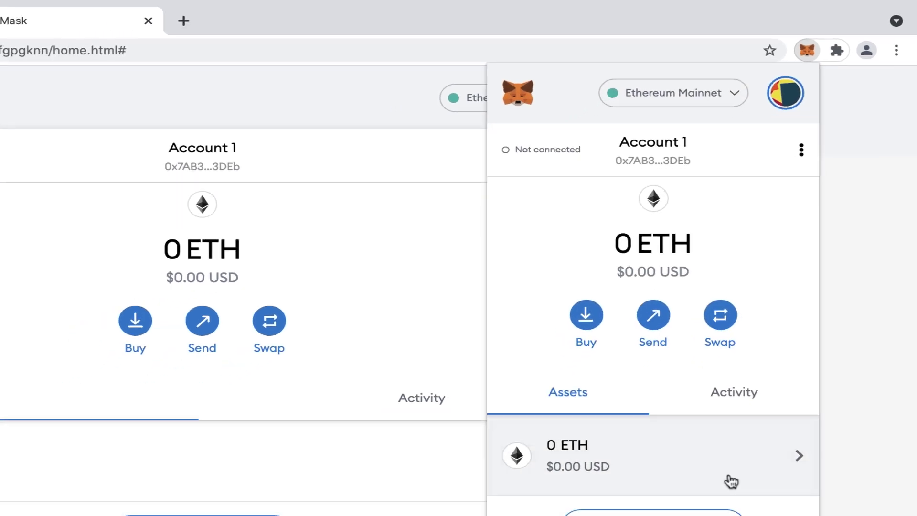
Reopen the MetaMask popup and expand Account 1 into a full browser tab
{"action": "left_click", "coordinate": [231, 19]}
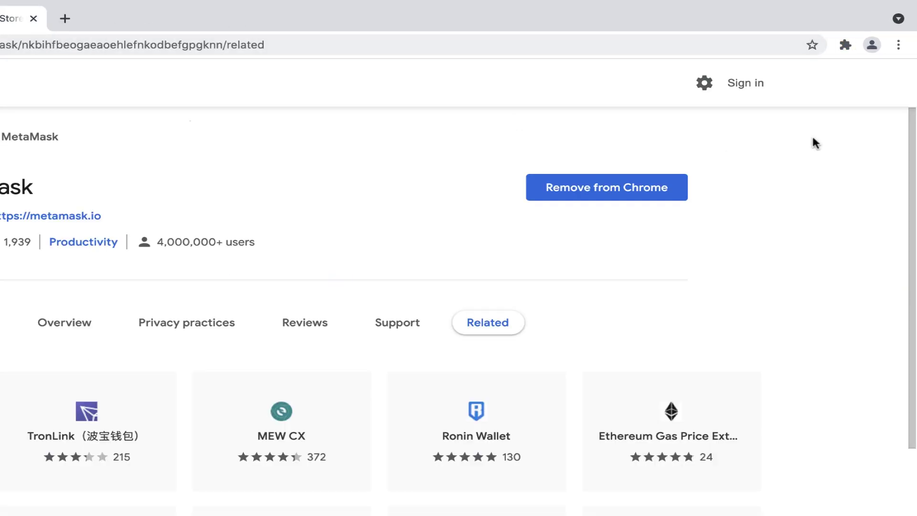
{"action": "left_click", "coordinate": [848, 45]}
{"action": "left_click", "coordinate": [727, 148]}
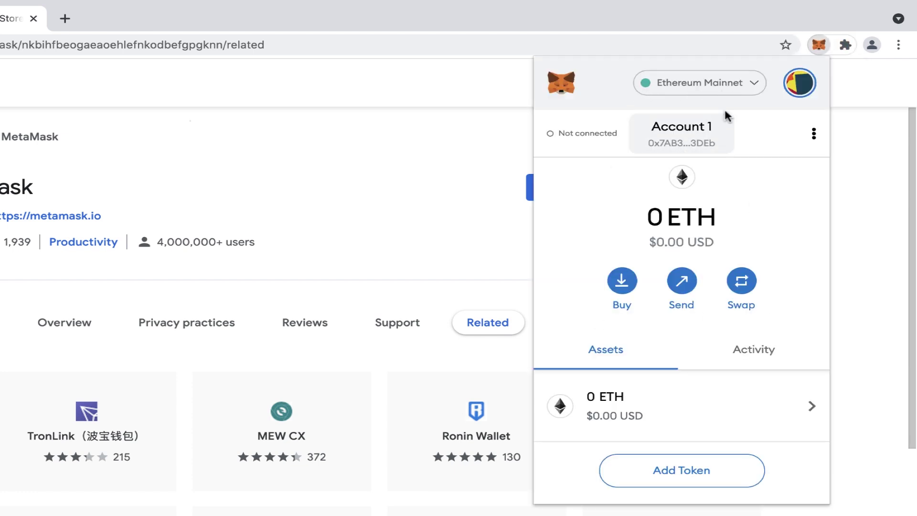
{"action": "left_click", "coordinate": [815, 135]}
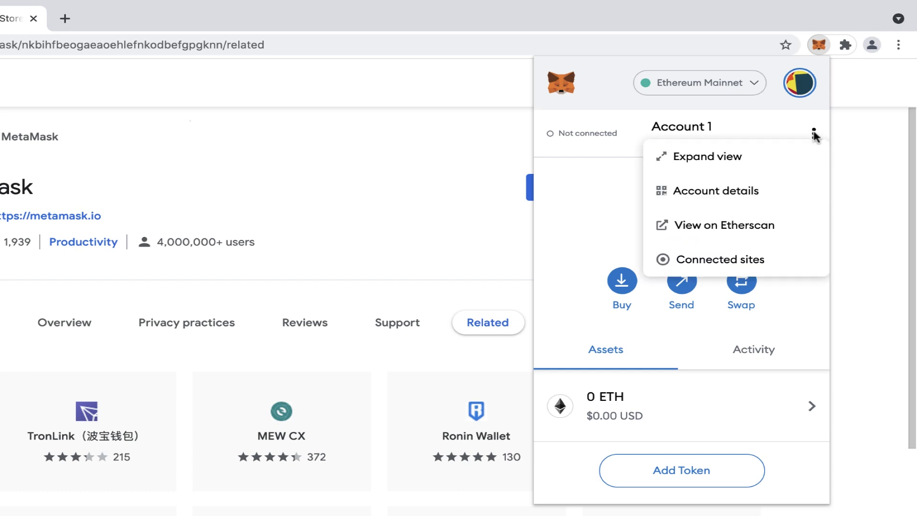
{"action": "left_click", "coordinate": [731, 156]}
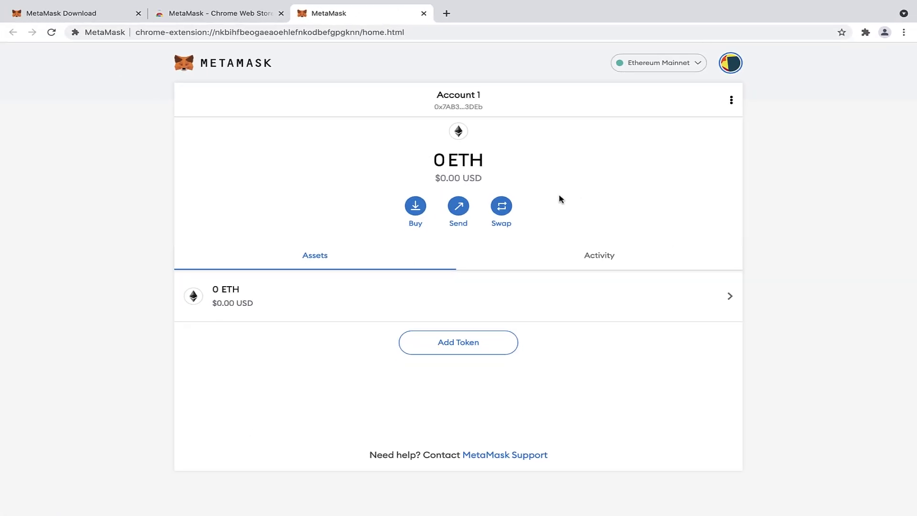
Close the full wallet tab, reopen the MetaMask popup, and view then close the accounts list
{"action": "left_click", "coordinate": [423, 14]}
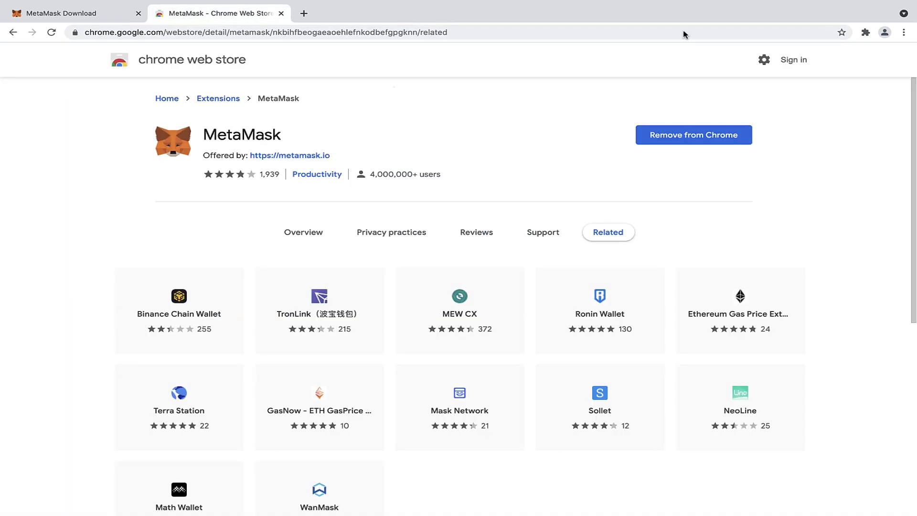
{"action": "left_click", "coordinate": [865, 32]}
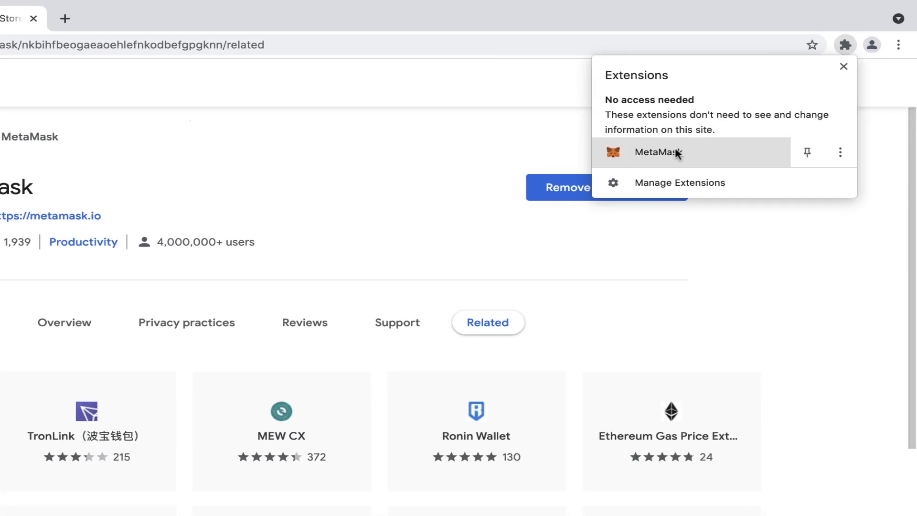
{"action": "left_click", "coordinate": [745, 109]}
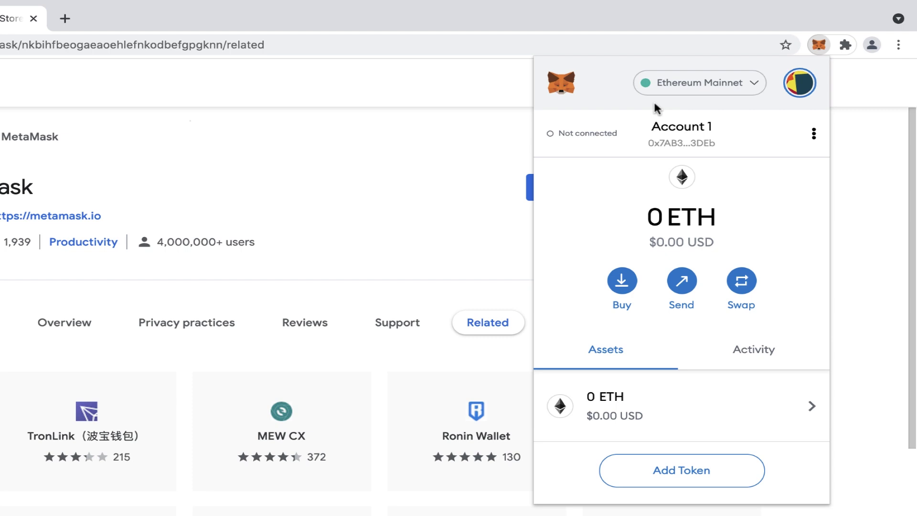
{"action": "left_click", "coordinate": [804, 85]}
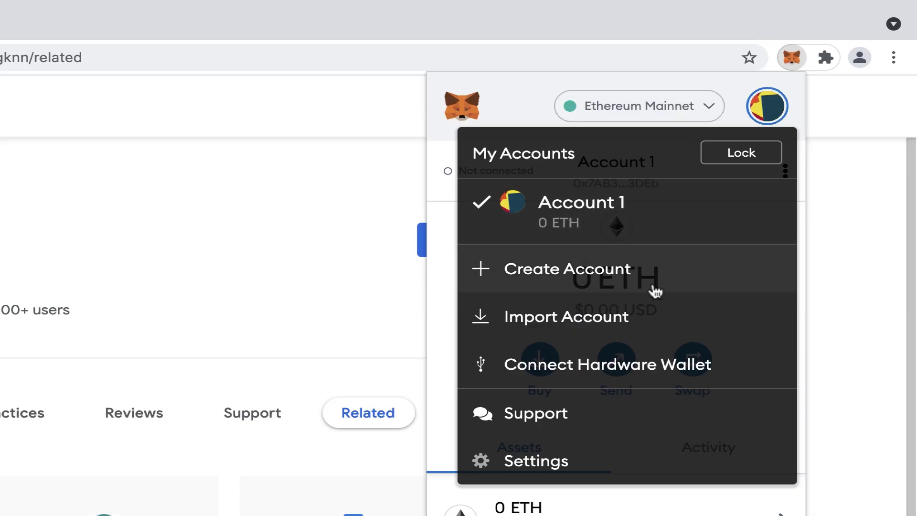
{"action": "left_click", "coordinate": [598, 119]}
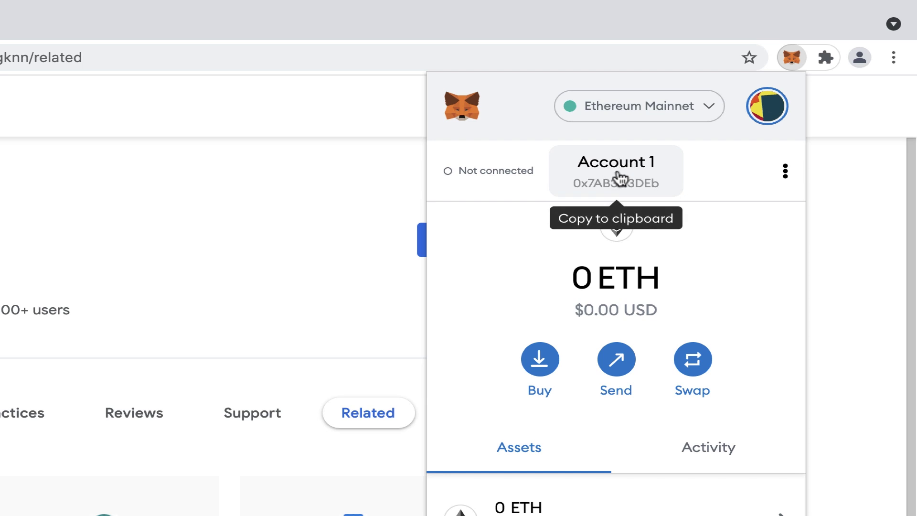